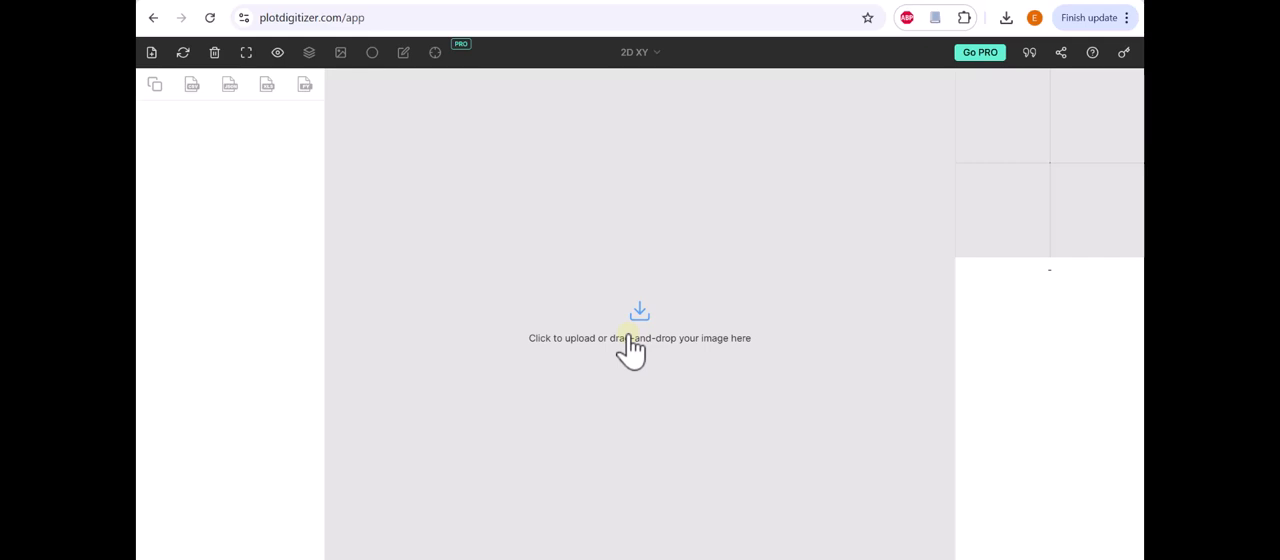
Step: Upload the image file "W3 - XRD Pattern" from the Workshops folder for digitizing
click(630, 345)
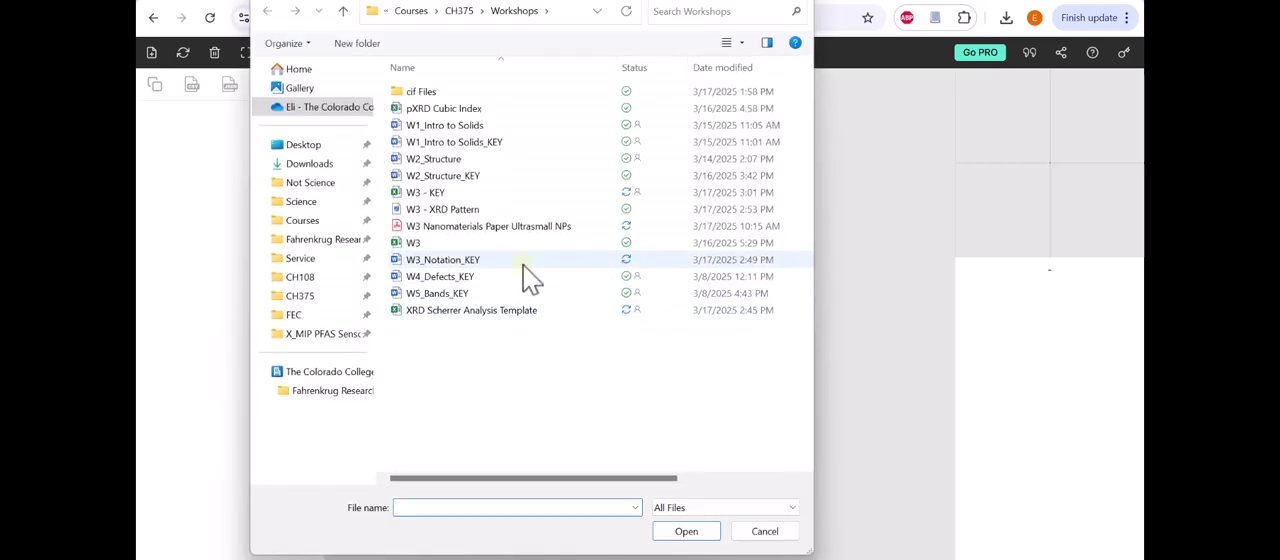
click(436, 210)
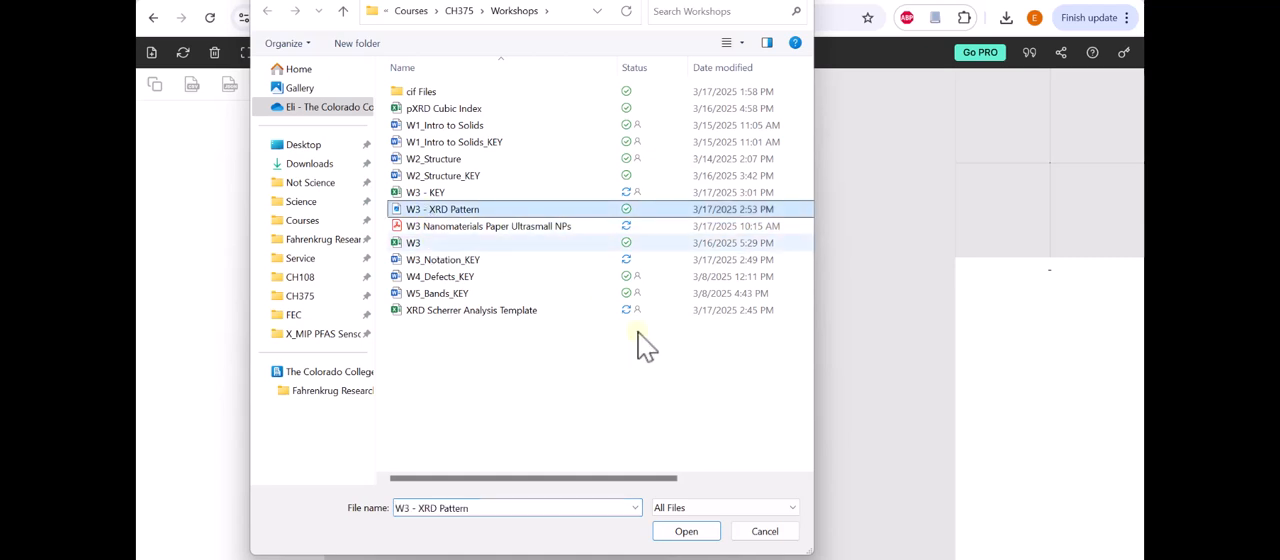
click(689, 533)
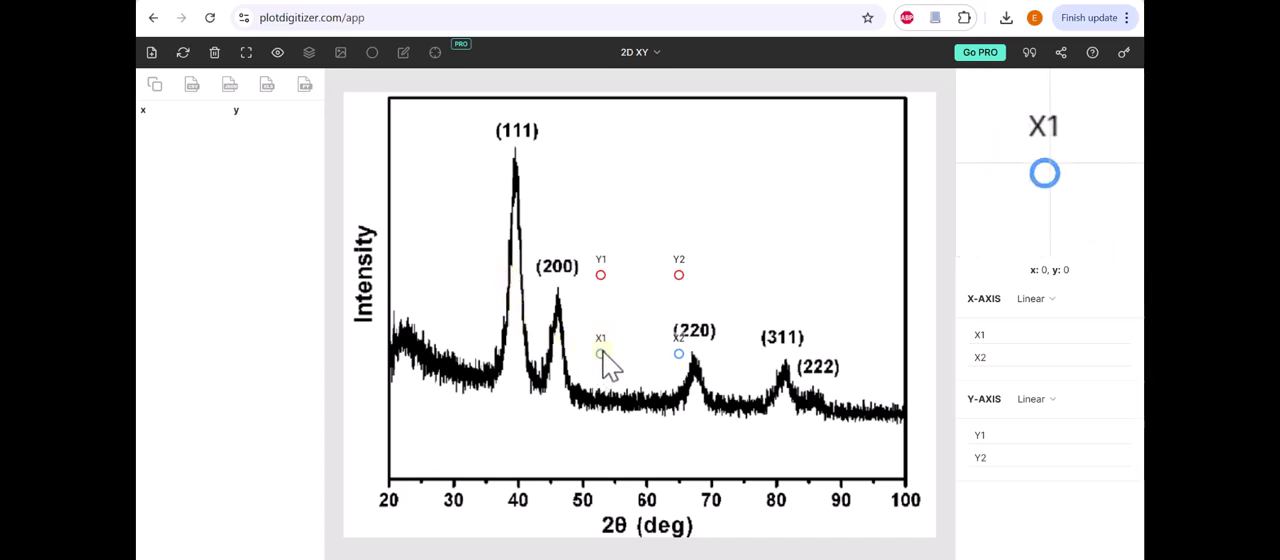
Step: Place the X1 calibration marker on the x-axis tick labelled 20 and set its value to 20
mouse_move(603, 357)
mouse_down()
mouse_move(491, 418)
mouse_move(450, 479)
mouse_move(518, 482)
mouse_move(407, 481)
mouse_move(474, 491)
mouse_move(449, 506)
mouse_move(389, 490)
mouse_move(388, 478)
mouse_up()
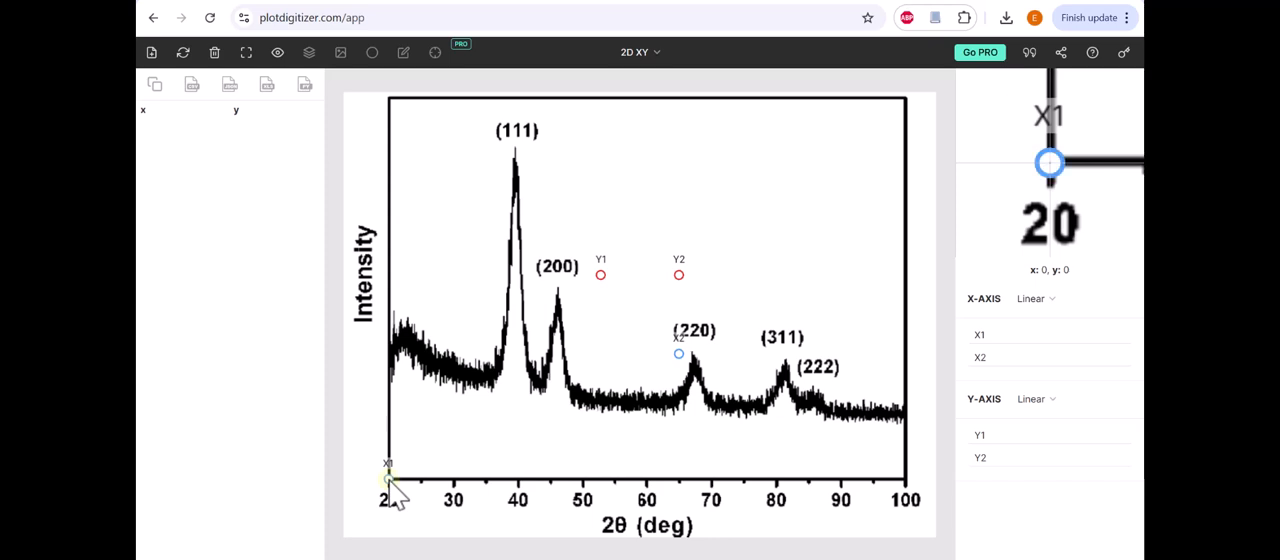
drag(389, 479, 389, 479)
click(982, 338)
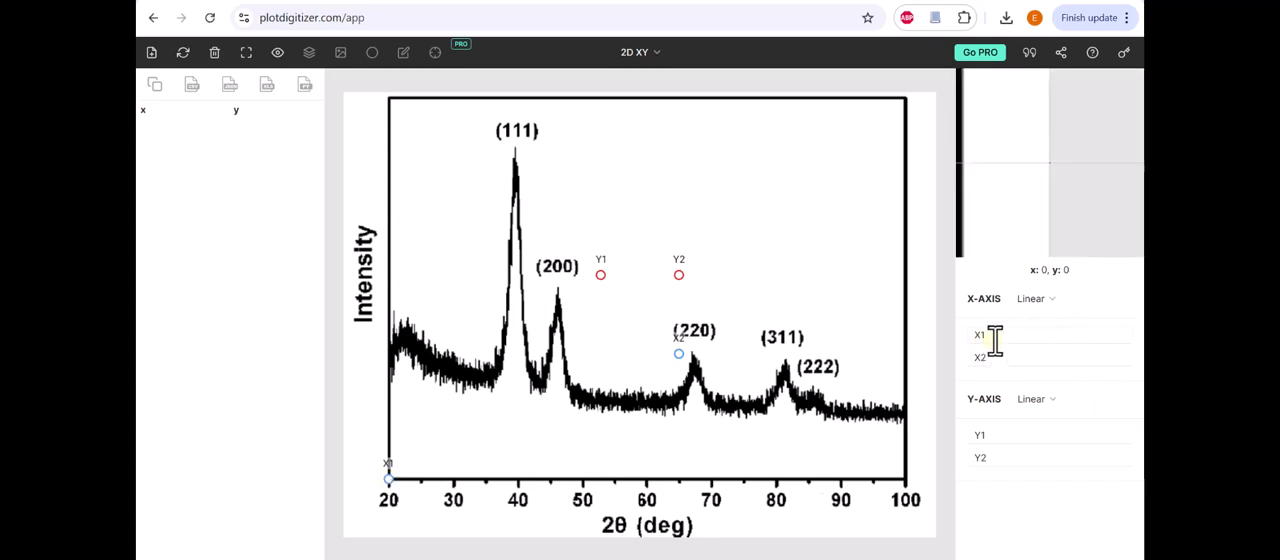
click(998, 337)
text(20)
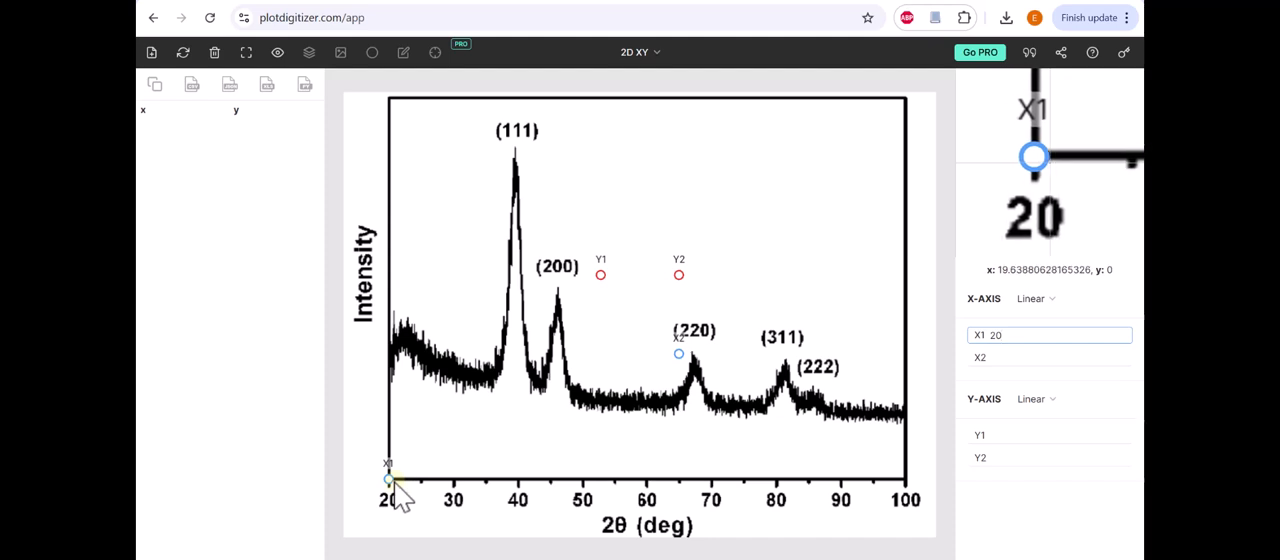
Step: Place the X2 calibration marker on the tick labelled 100, set its value to 100, and keep the x-axis scale Linear
mouse_move(678, 357)
mouse_down()
mouse_move(655, 480)
mouse_move(838, 481)
mouse_move(638, 481)
mouse_move(905, 479)
mouse_up()
click(1009, 355)
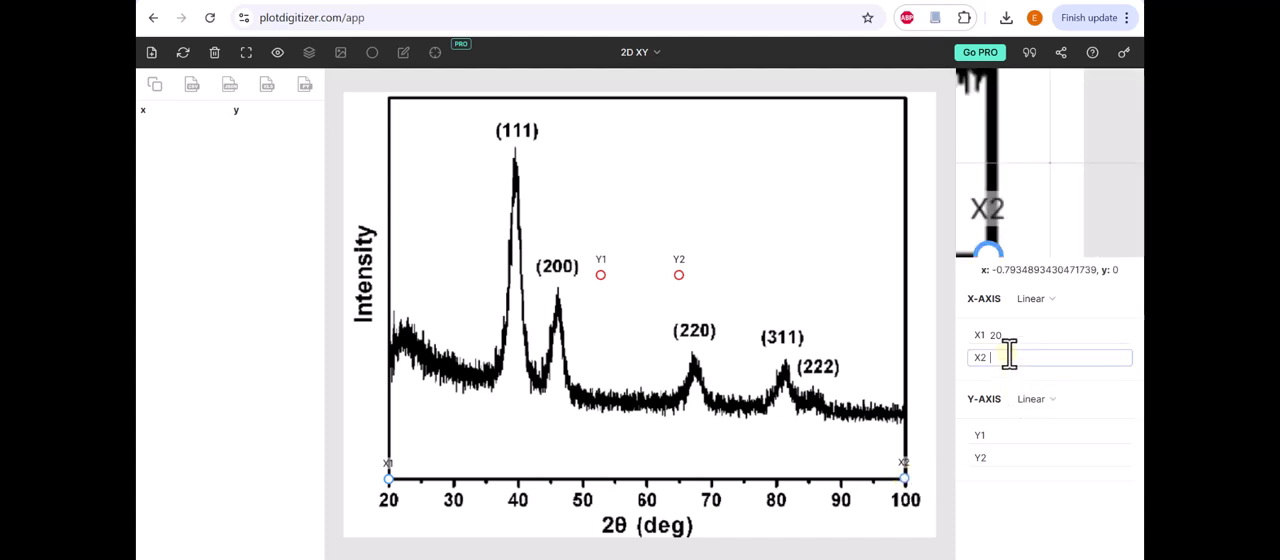
text(100)
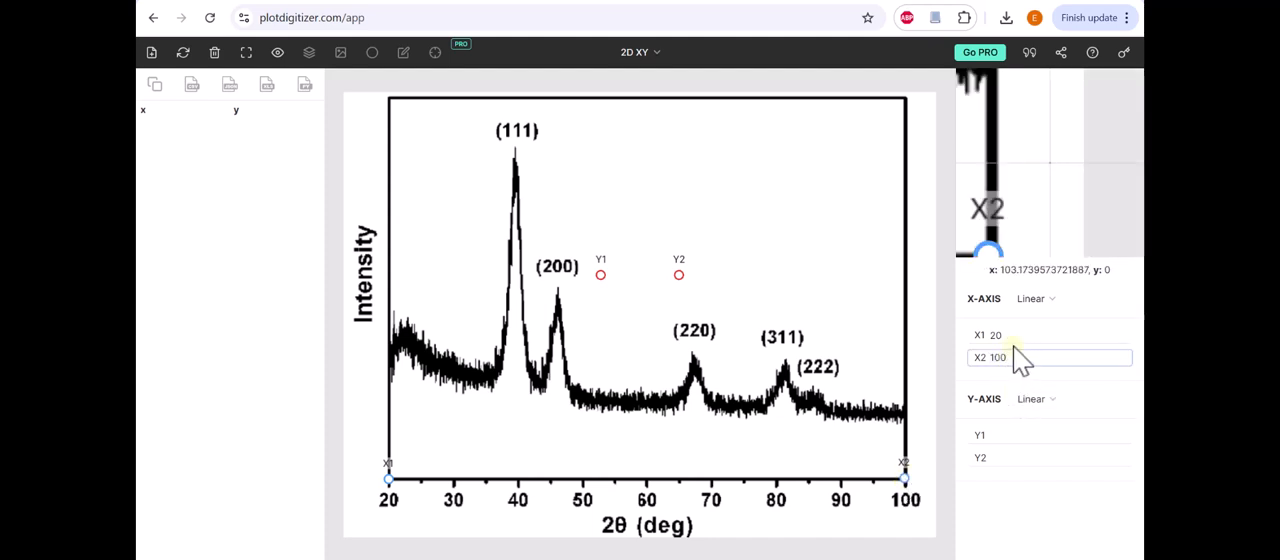
click(1046, 305)
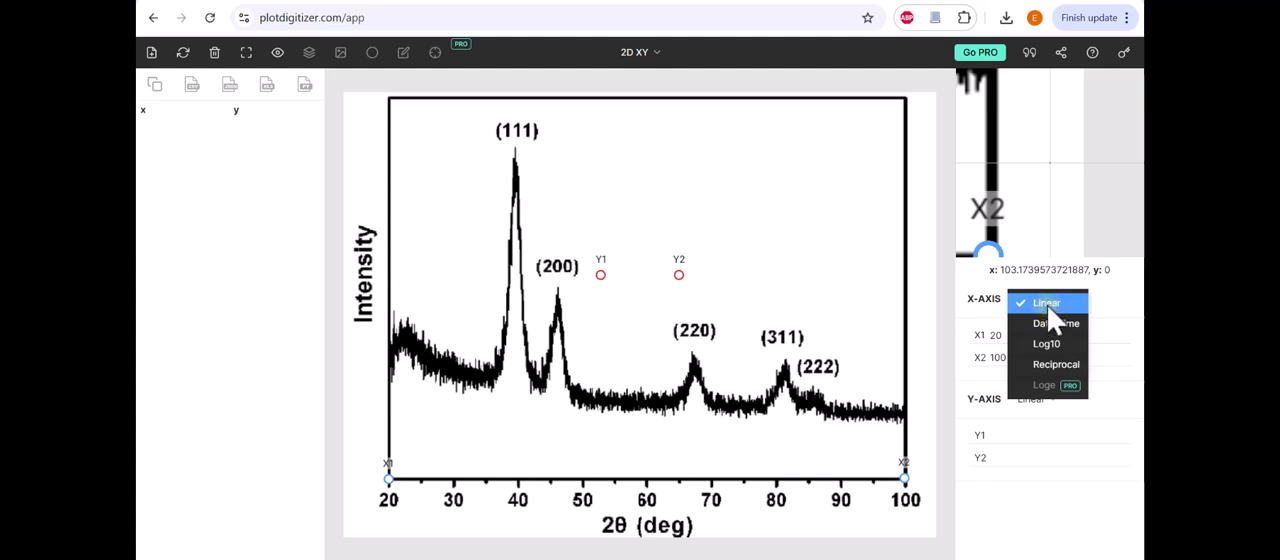
click(1047, 305)
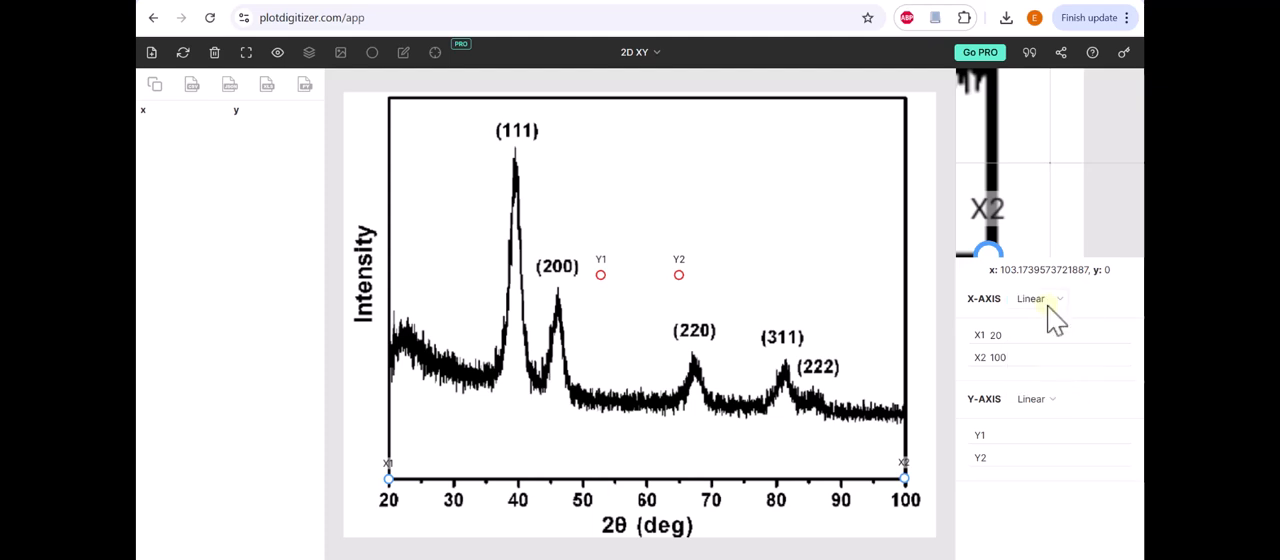
Step: Calibrate the y-axis with Y1 at the bottom of the intensity axis set to 0 and Y2 at its top set to 1
mouse_move(602, 276)
mouse_down()
mouse_move(414, 388)
mouse_move(394, 422)
mouse_move(413, 401)
mouse_move(393, 494)
mouse_move(392, 403)
mouse_move(405, 396)
mouse_move(388, 290)
mouse_move(389, 480)
mouse_up()
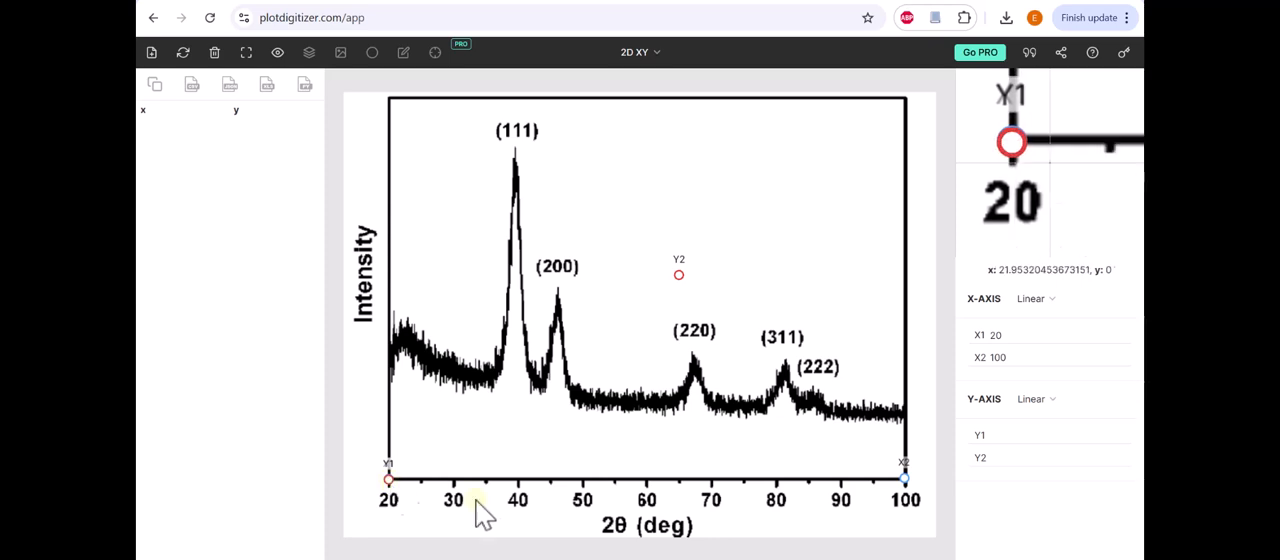
click(1005, 435)
text(0)
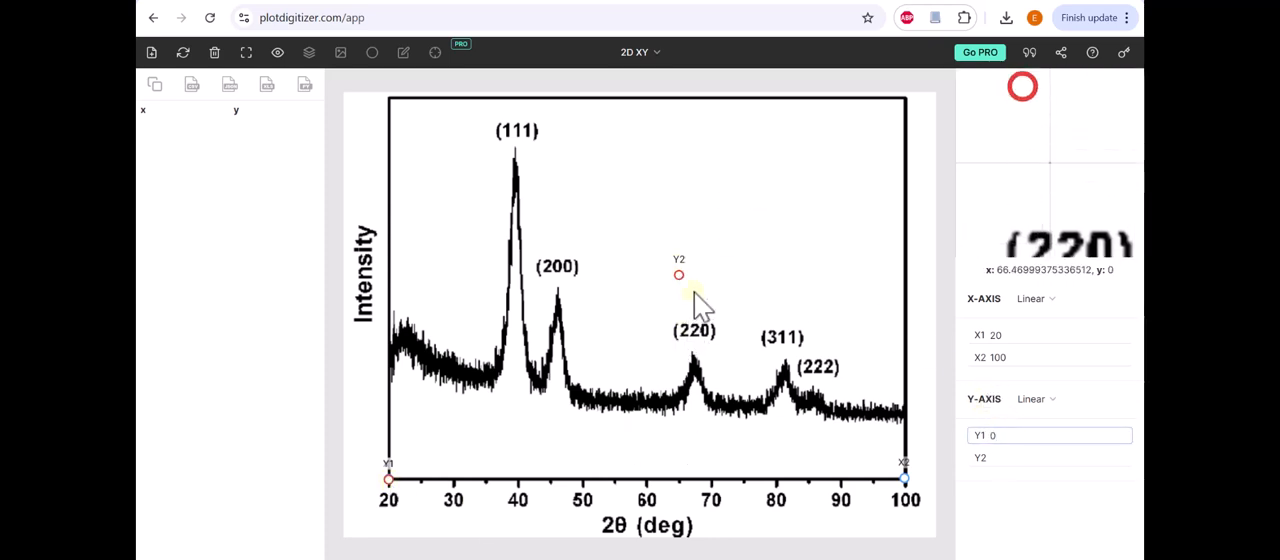
mouse_move(678, 274)
mouse_down()
mouse_move(543, 234)
mouse_move(389, 101)
mouse_up()
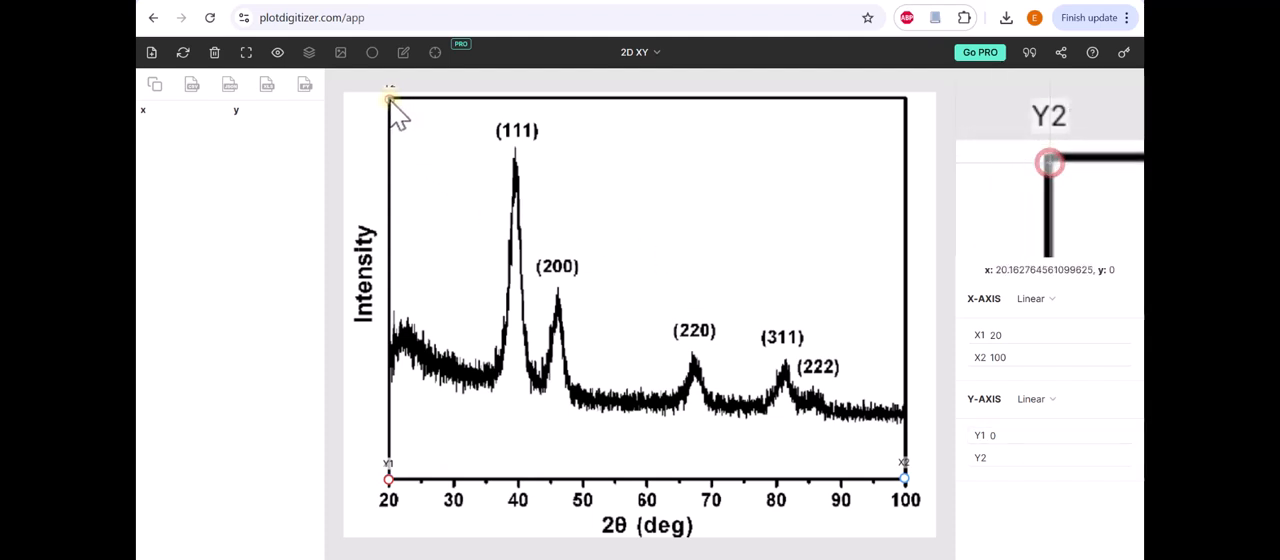
click(1019, 458)
text(1)
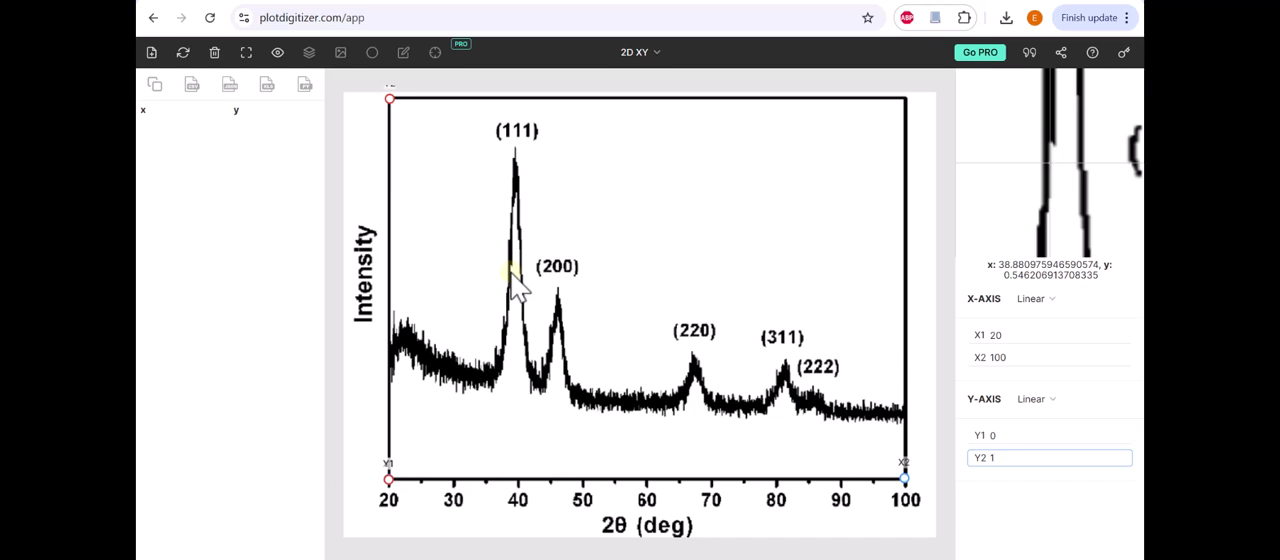
Step: Try tracing the diffraction curve with successive data points from near 21° up the rising flank of the (111) peak
click(395, 335)
click(407, 343)
click(419, 352)
click(428, 358)
click(437, 364)
click(456, 371)
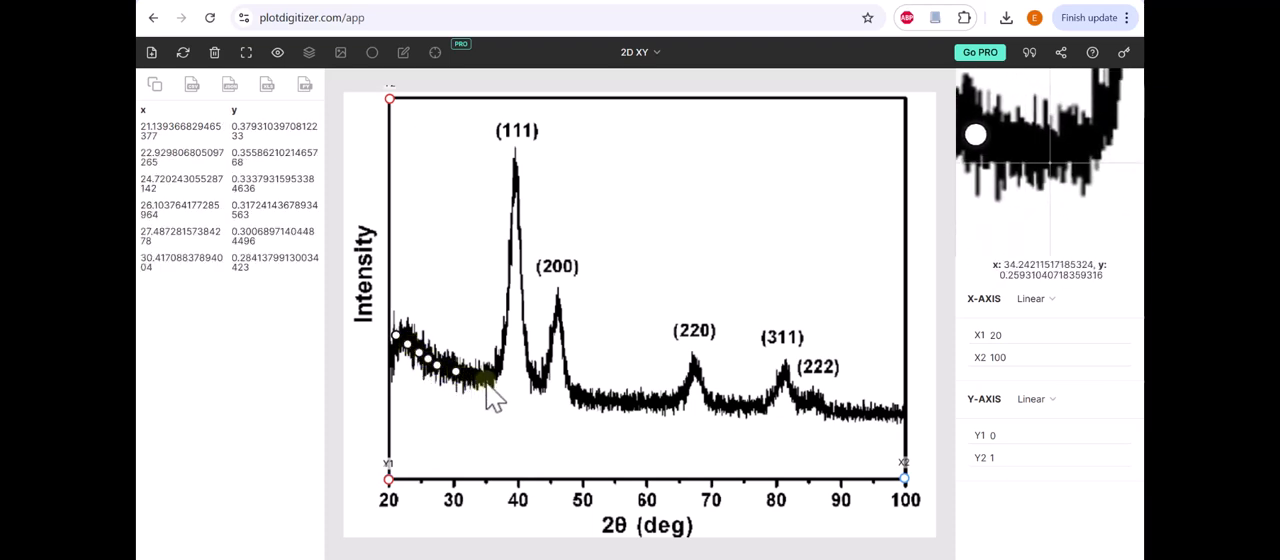
click(483, 376)
click(496, 370)
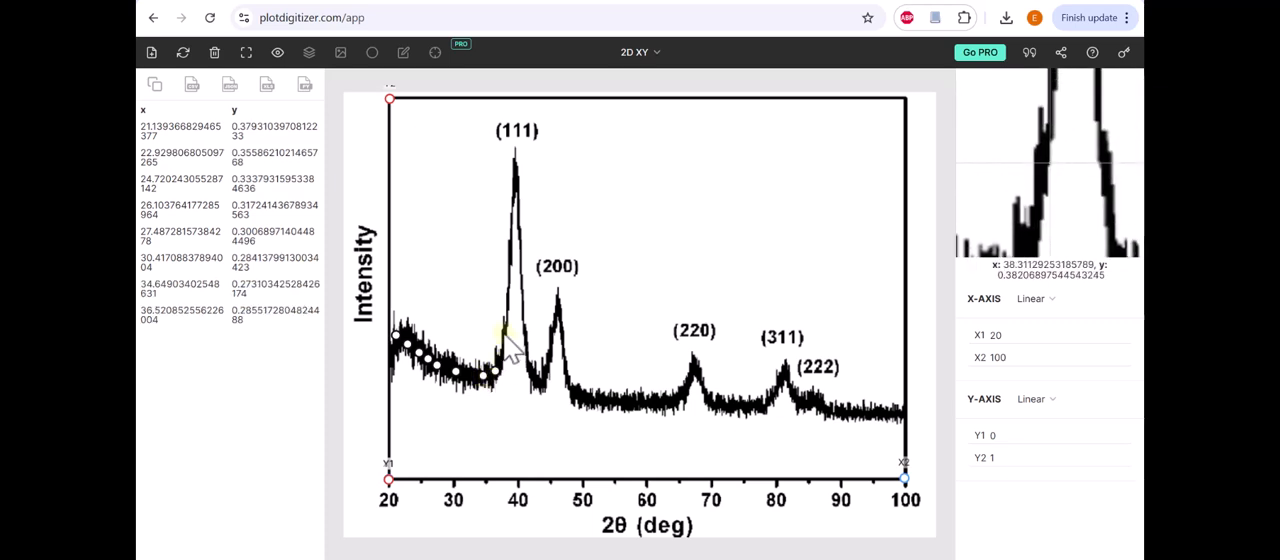
click(503, 333)
click(508, 300)
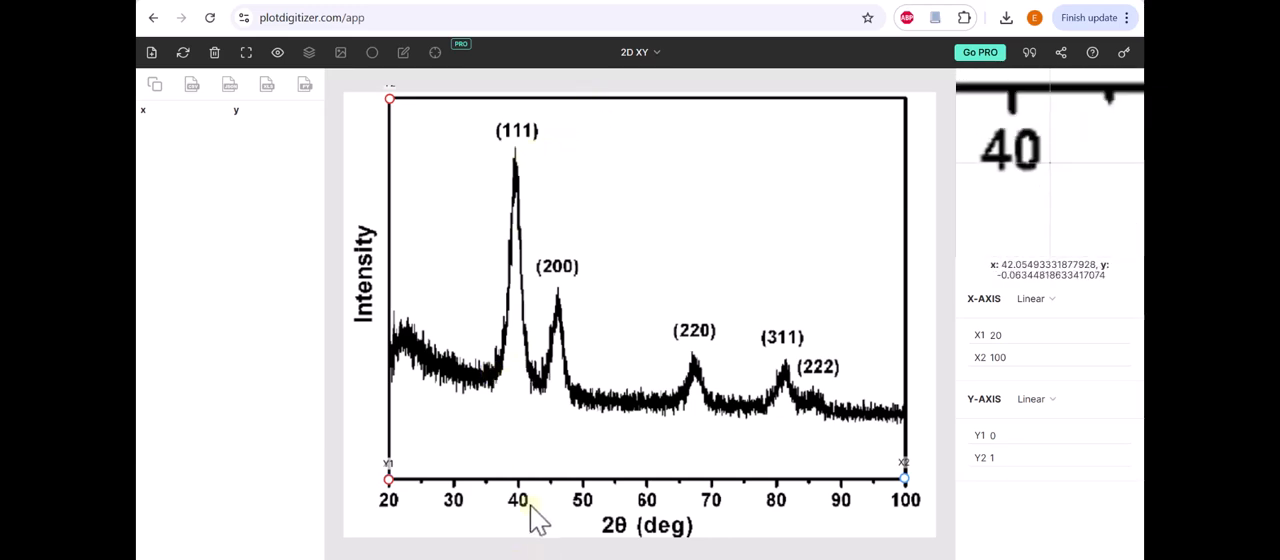
Step: Mark the (111) peak with data points at its maximum and on both flanks at about half height, y about 0.58
click(514, 149)
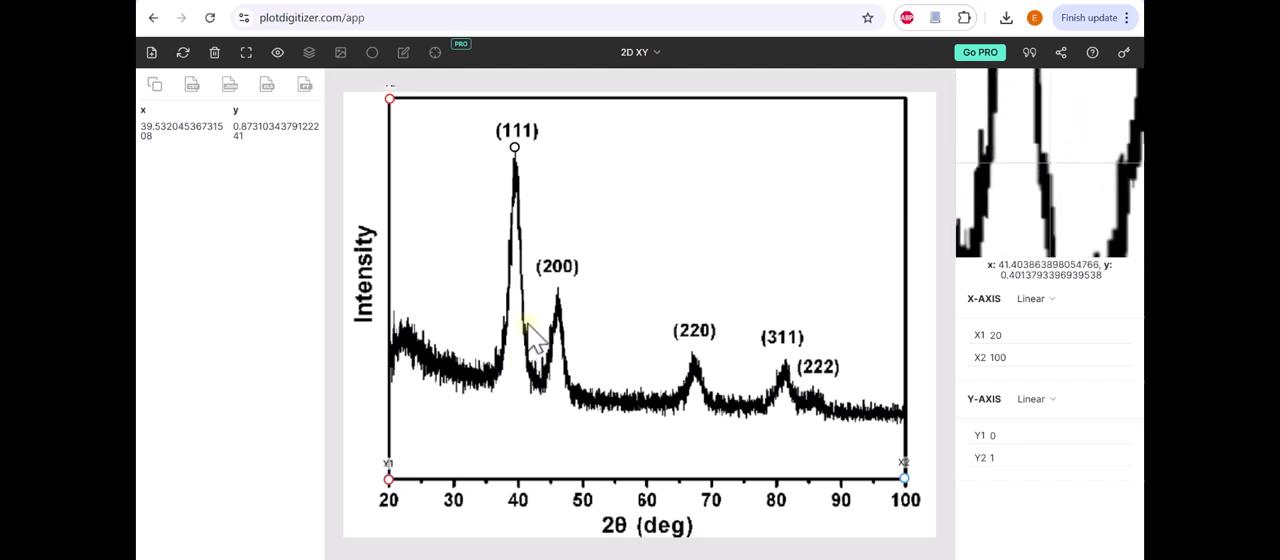
click(509, 260)
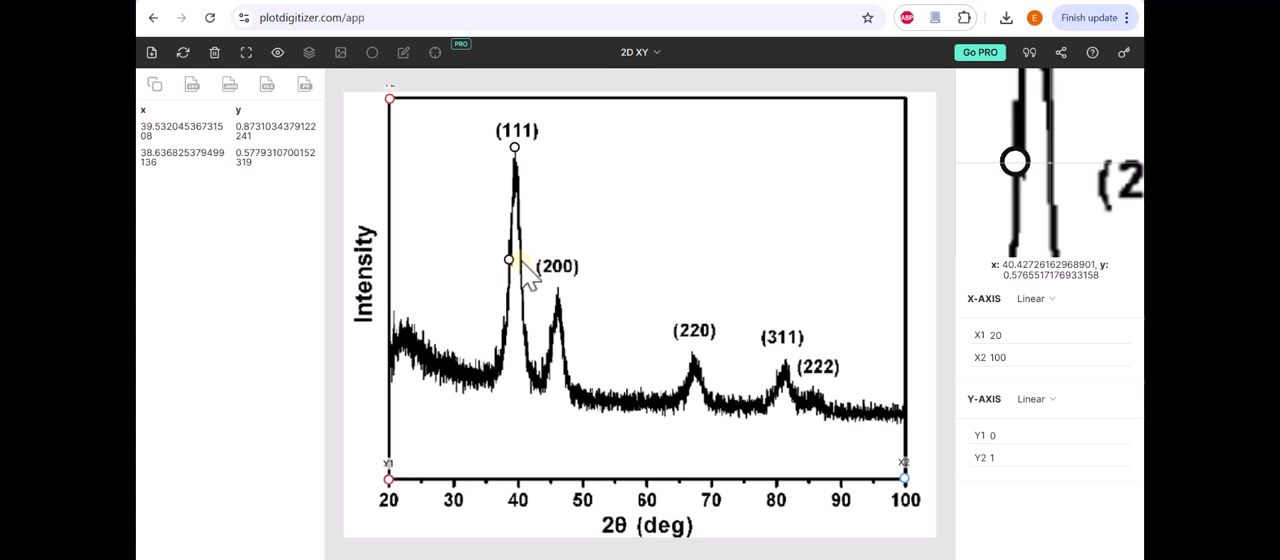
click(520, 260)
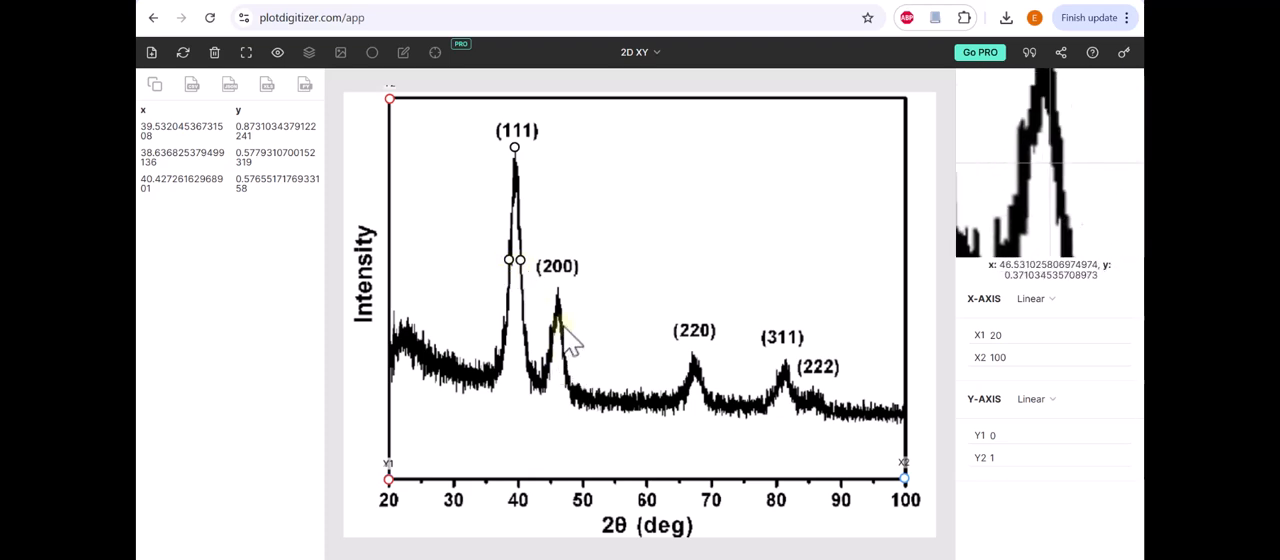
Step: Mark the (200) peak with data points at its maximum and on both flanks at about half height, y about 0.37
click(557, 289)
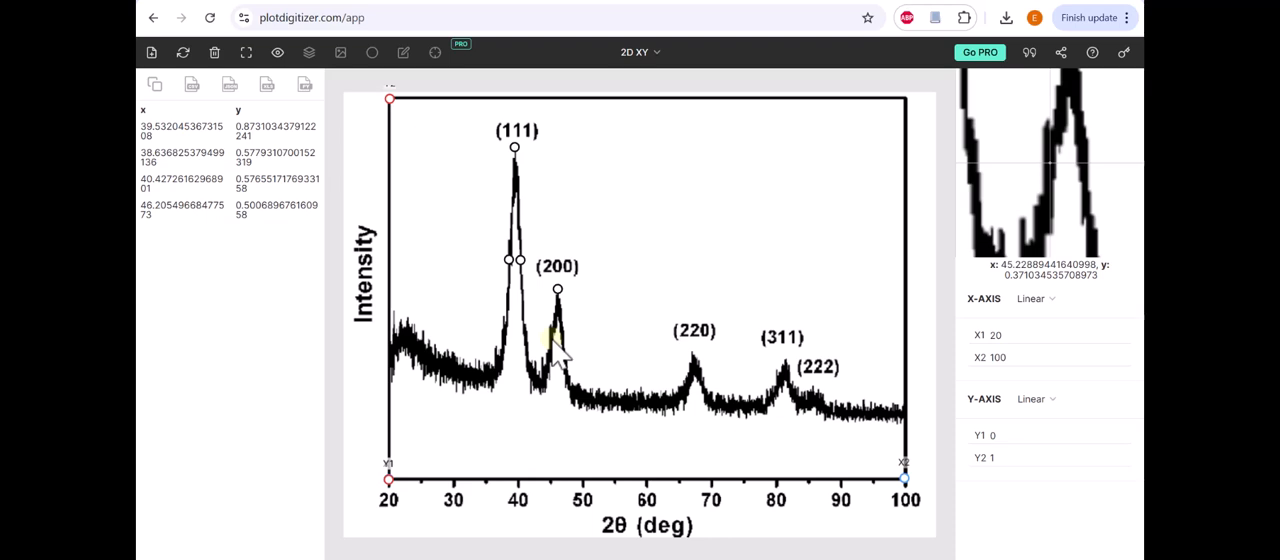
click(551, 338)
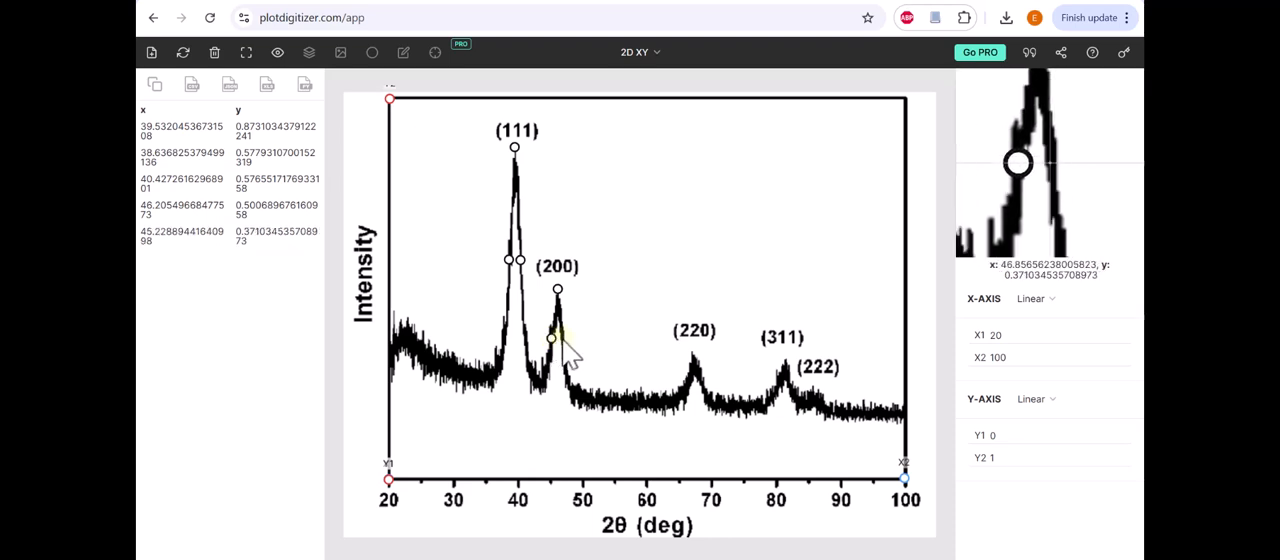
click(562, 339)
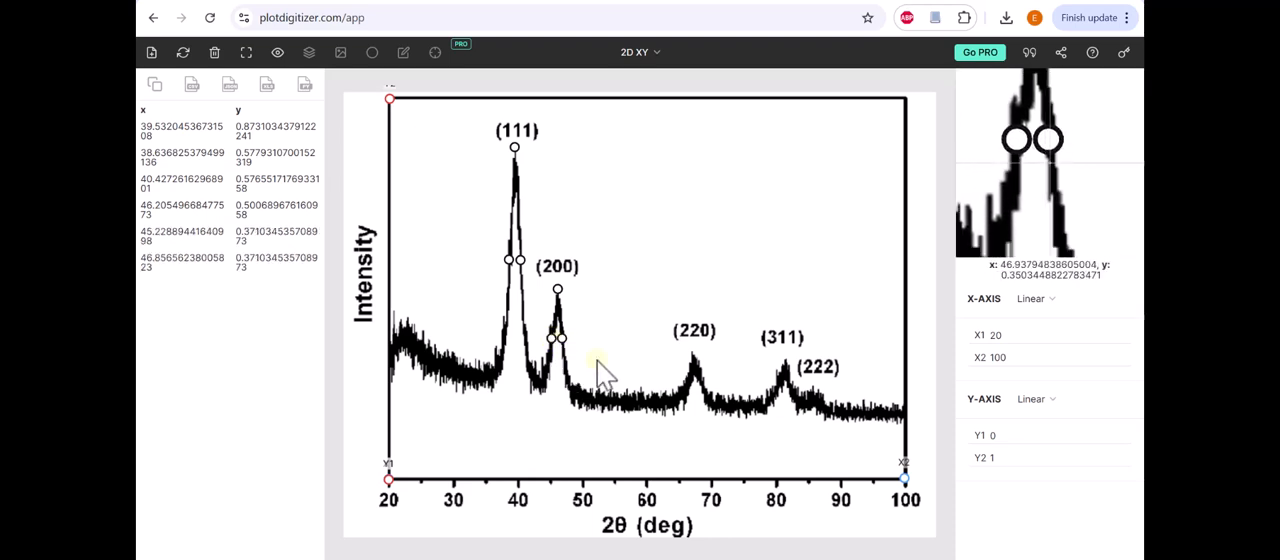